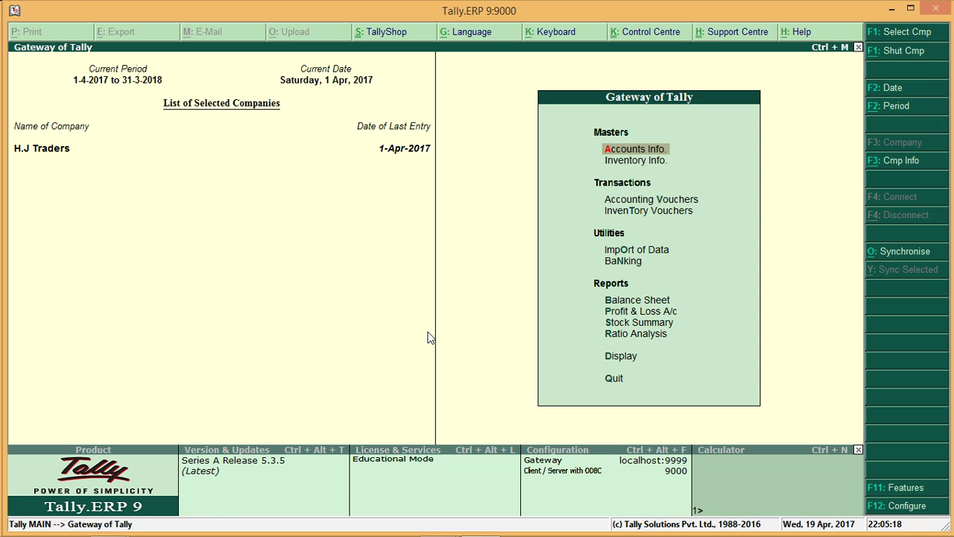
Enable the use of different actual and billed quantities in the company's inventory features and save the settings.
{"action": "key", "text": "F11"}
{"action": "key", "text": "Down"}
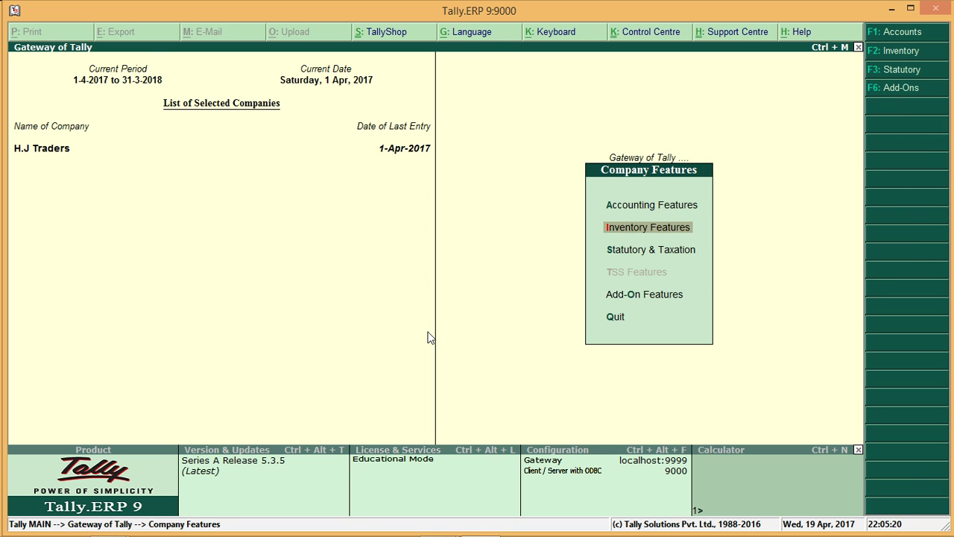
{"action": "key", "text": "Return"}
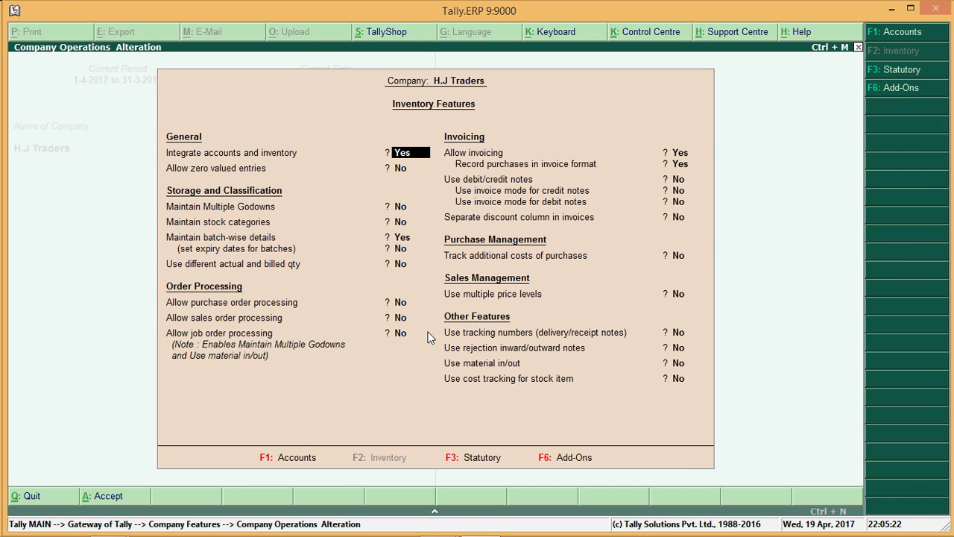
{"action": "key", "text": "Return"}
{"action": "key", "text": "Return"}
{"action": "key", "text": "Return"}
{"action": "key", "text": "Return"}
{"action": "key", "text": "Return"}
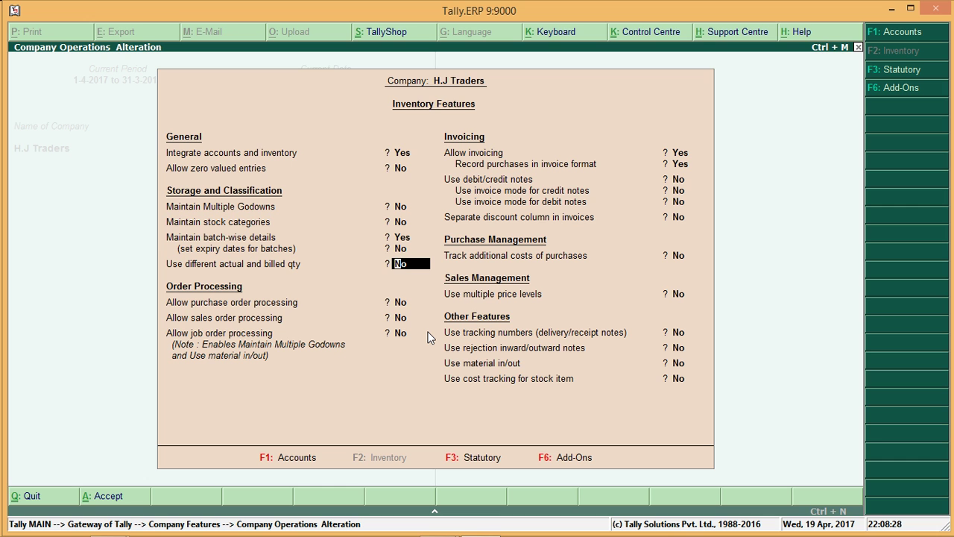
{"action": "type", "text": "y"}
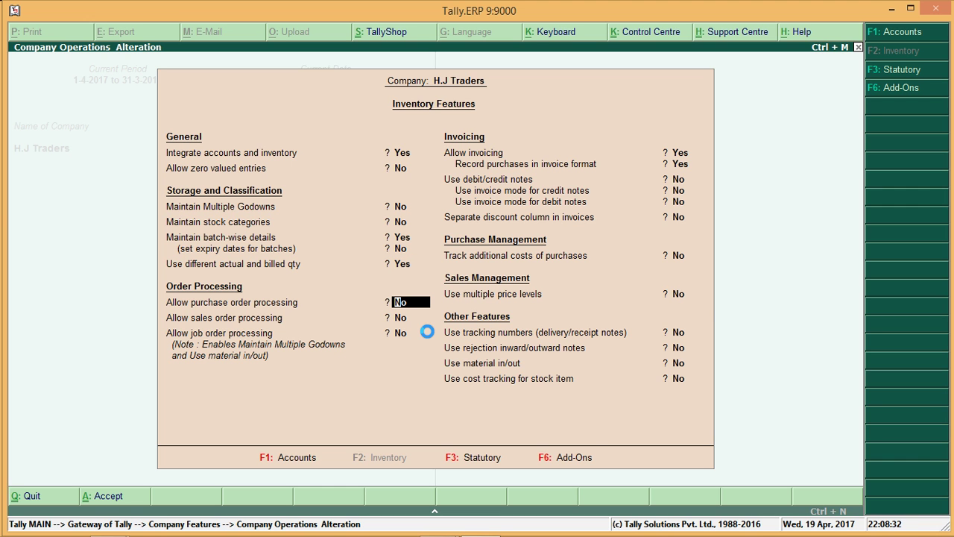
{"action": "key", "text": "Escape"}
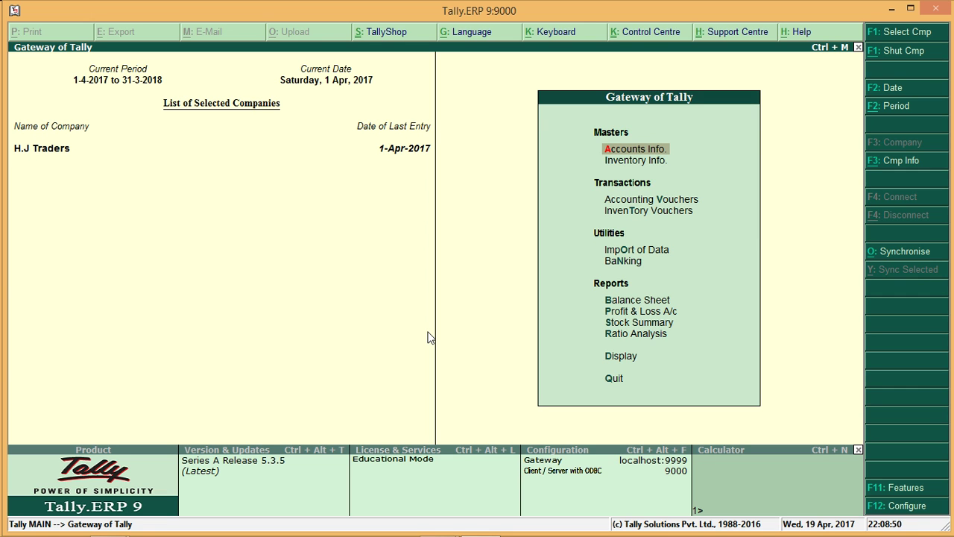
Open accounting voucher entry and look at the quantity columns of the purchase and sales voucher forms.
{"action": "key", "text": "Down"}
{"action": "key", "text": "Down"}
{"action": "key", "text": "Down"}
{"action": "key", "text": "Up"}
{"action": "key", "text": "Return"}
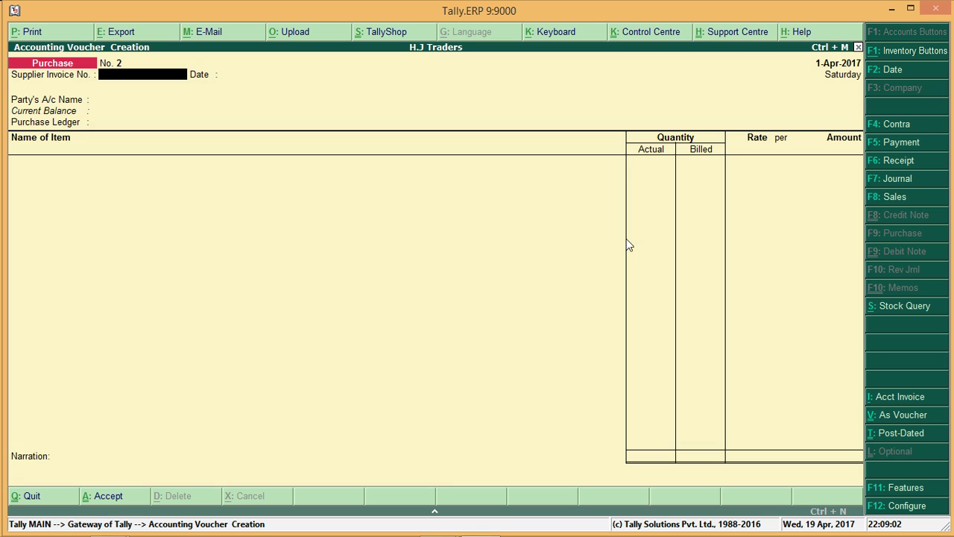
{"action": "key", "text": "F8"}
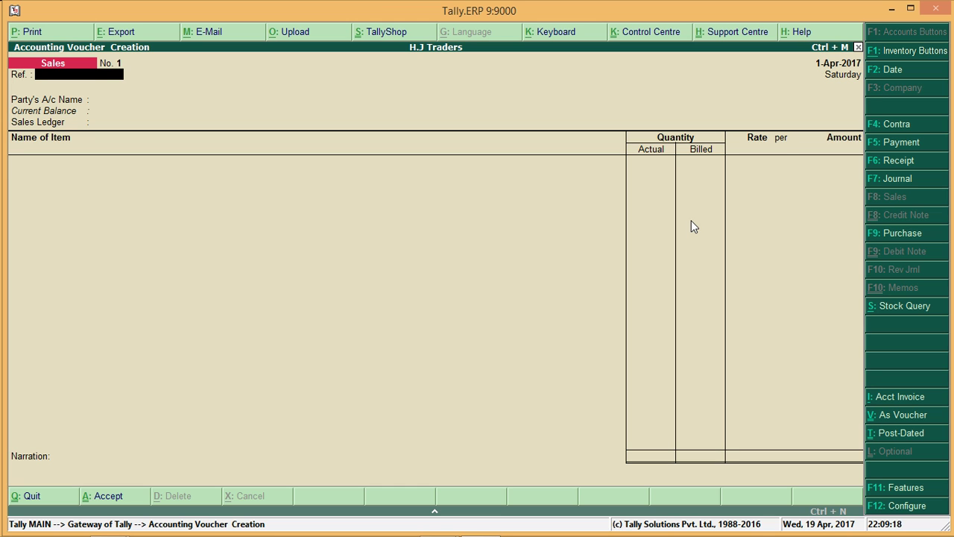
Start a purchase voucher with Cash as the party account and Purchase A/c as the purchase ledger.
{"action": "key", "text": "F9"}
{"action": "key", "text": "Return"}
{"action": "key", "text": "Return"}
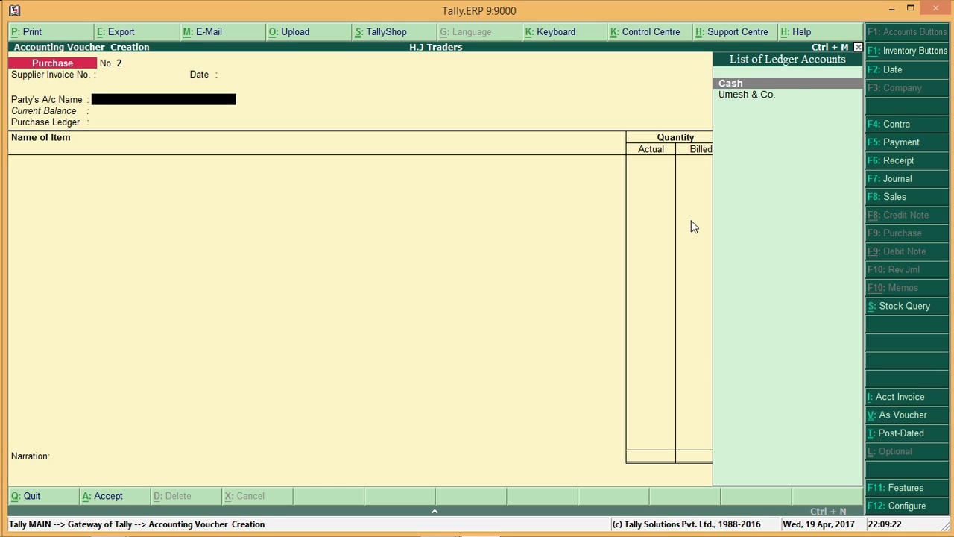
{"action": "key", "text": "Return"}
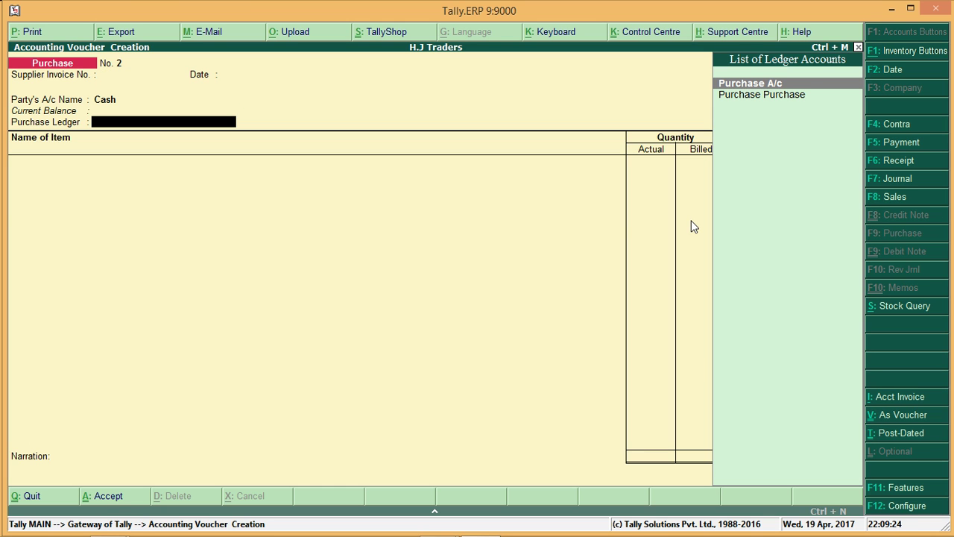
{"action": "key", "text": "Return"}
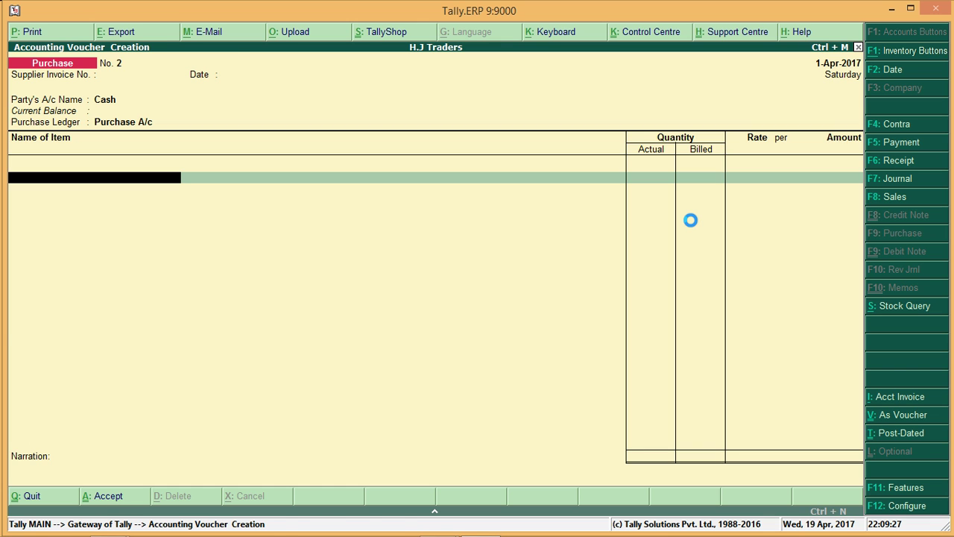
Start a new stock item named Diesel under Primary from the purchase voucher's item line.
{"action": "key", "text": "alt+c"}
{"action": "type", "text": "Diesel"}
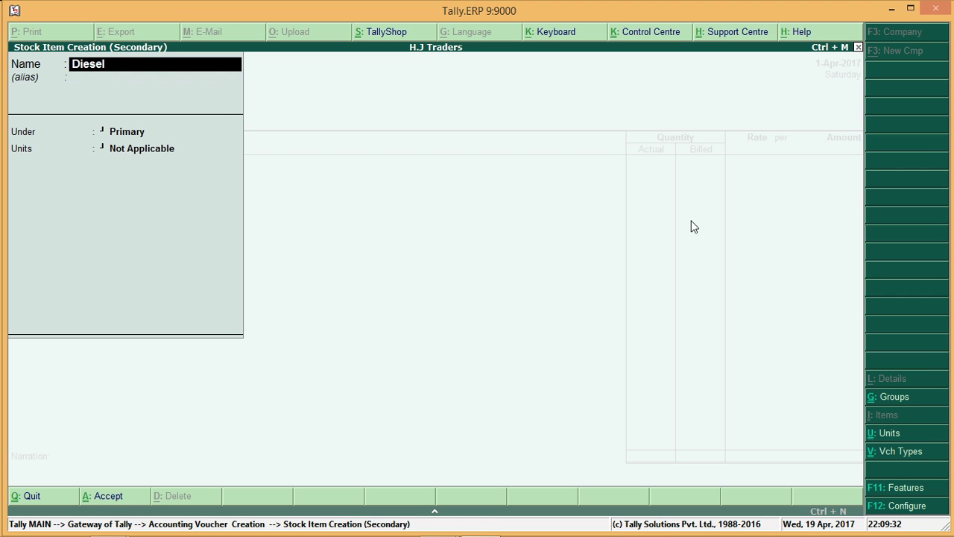
{"action": "key", "text": "Return"}
{"action": "key", "text": "Return"}
{"action": "key", "text": "Return"}
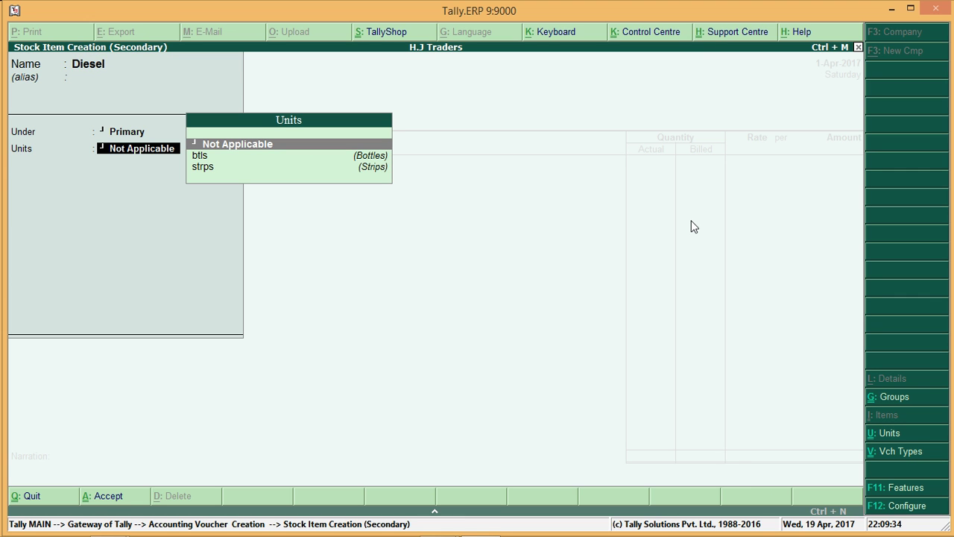
Create a simple unit with symbol ltrs and formal name Liters for the Diesel item, and save the item without batches.
{"action": "key", "text": "alt+c"}
{"action": "type", "text": "ltrs"}
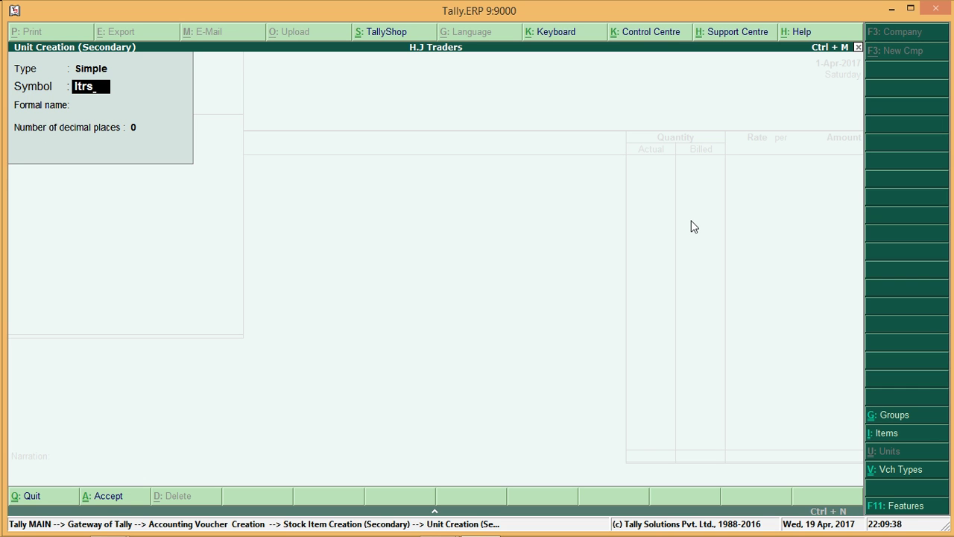
{"action": "key", "text": "Return"}
{"action": "type", "text": "Liters"}
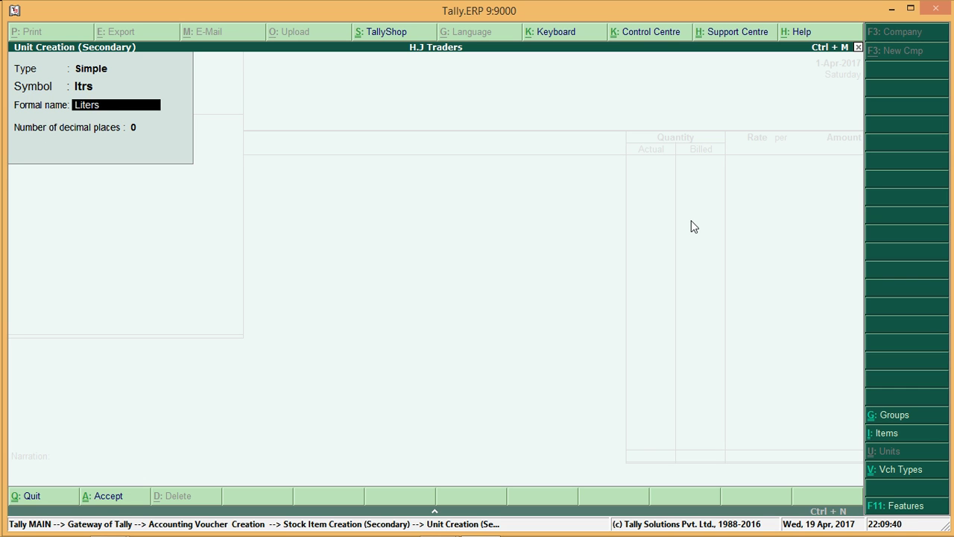
{"action": "key", "text": "Return"}
{"action": "key", "text": "Return"}
{"action": "key", "text": "Return"}
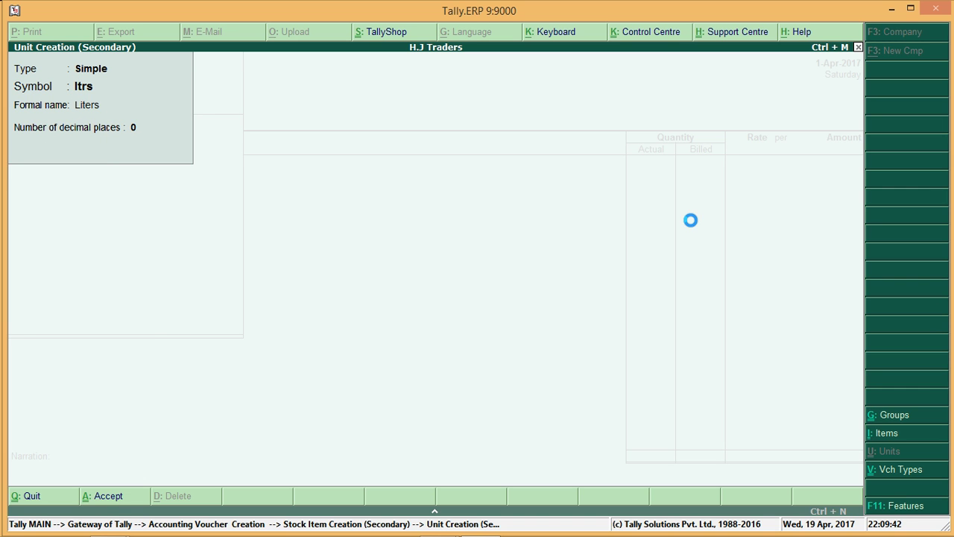
{"action": "key", "text": "Return"}
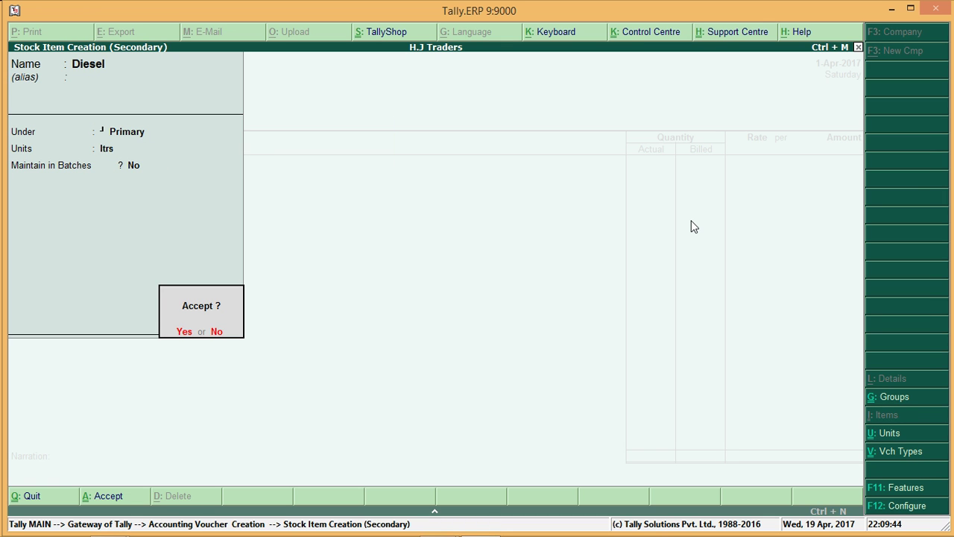
{"action": "key", "text": "Return"}
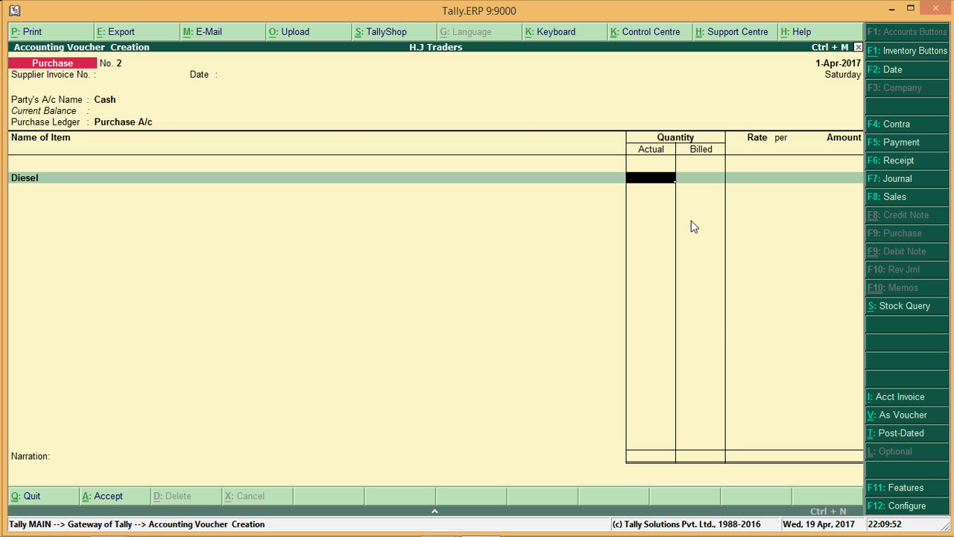
Enter 49 ltrs actual and 50 ltrs billed quantity for Diesel at a rate of 60 per ltrs, and save the purchase voucher.
{"action": "type", "text": "49"}
{"action": "key", "text": "Return"}
{"action": "type", "text": "50"}
{"action": "key", "text": "Return"}
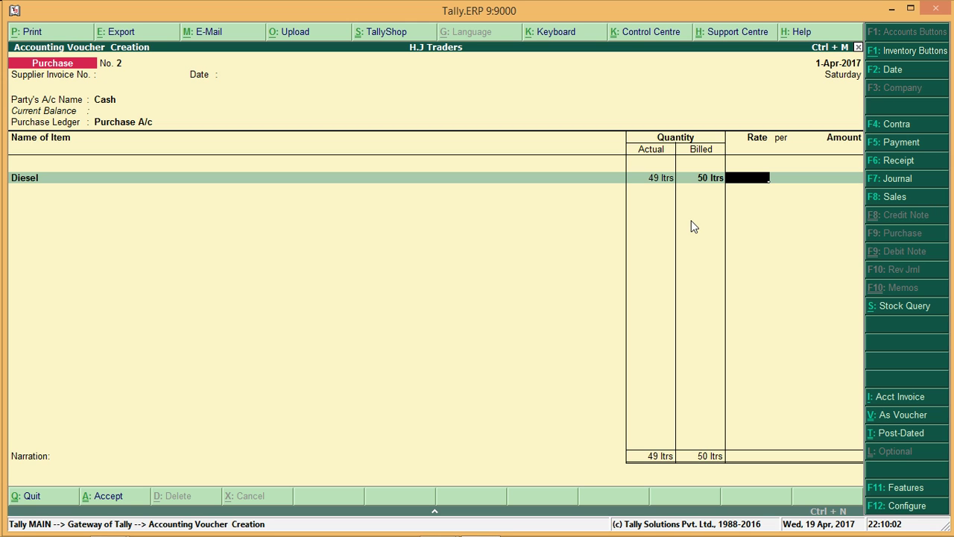
{"action": "type", "text": "60"}
{"action": "key", "text": "Return"}
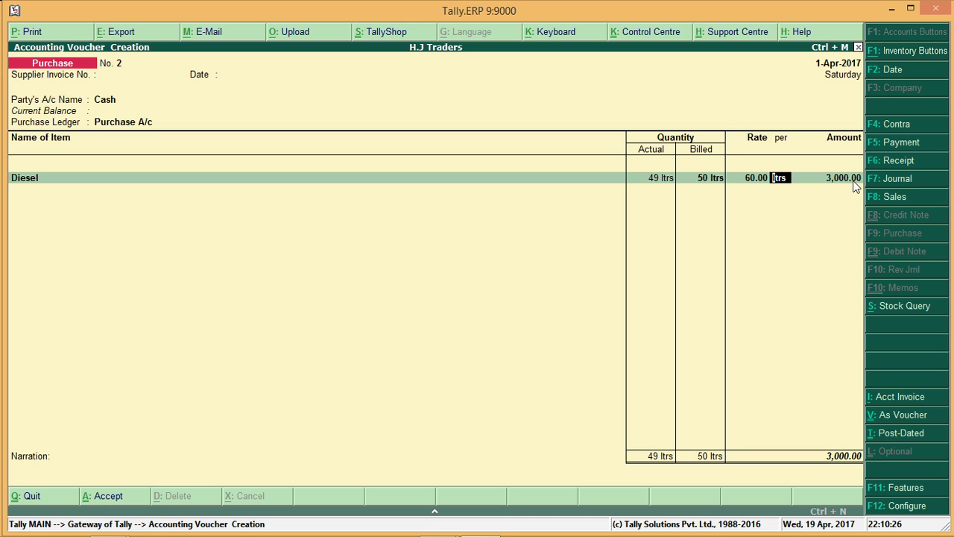
{"action": "key", "text": "Return"}
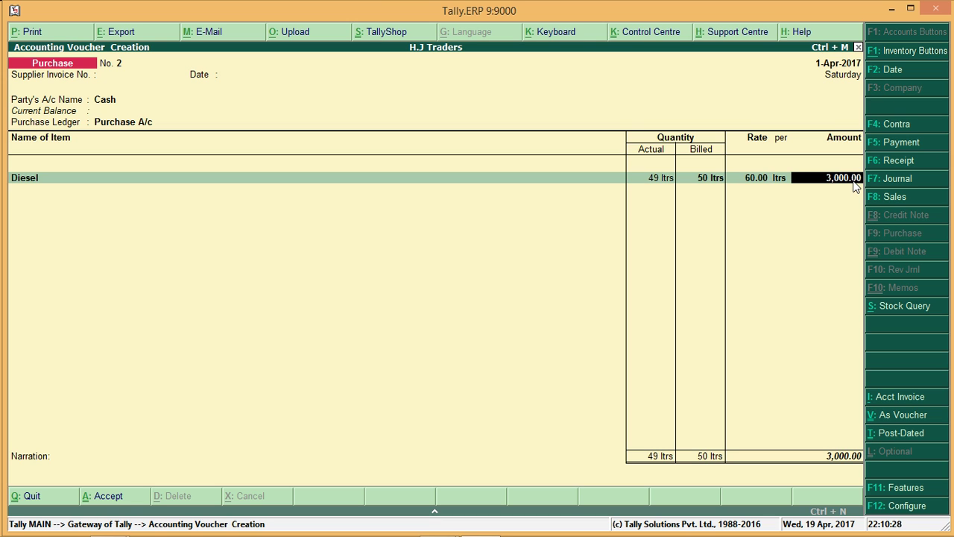
{"action": "key", "text": "Return"}
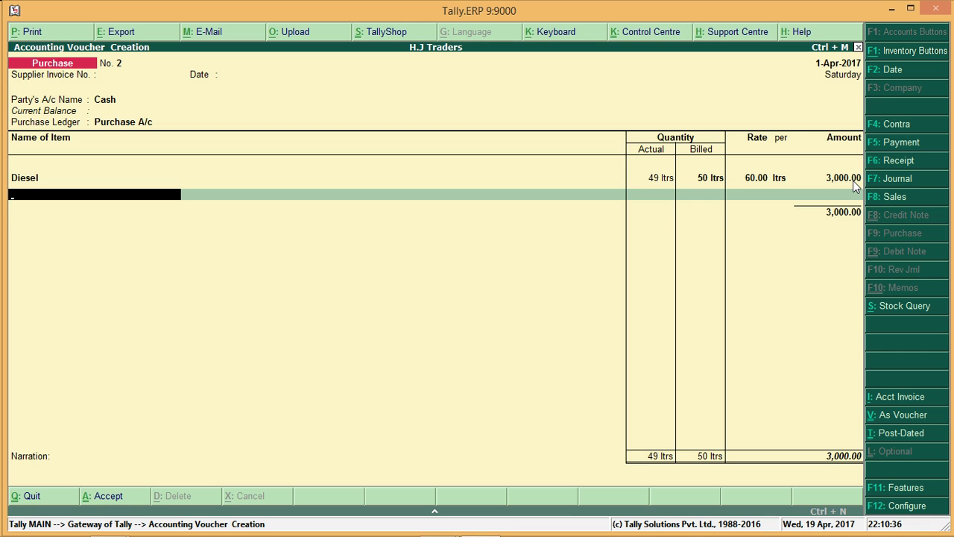
{"action": "key", "text": "Return"}
{"action": "key", "text": "Return"}
{"action": "key", "text": "Return"}
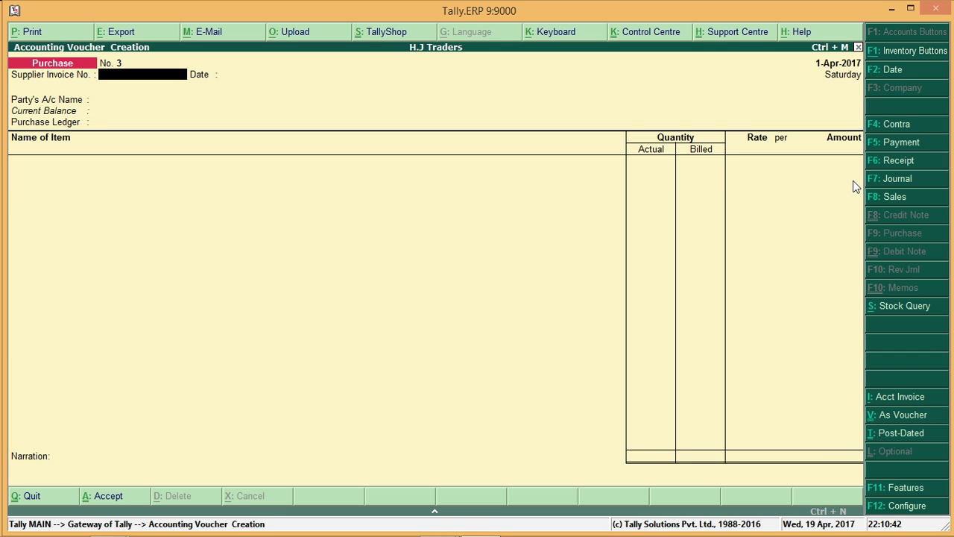
Leave voucher entry and open the Stock Summary report.
{"action": "key", "text": "Escape"}
{"action": "key", "text": "Return"}
{"action": "key", "text": "Down"}
{"action": "key", "text": "Down"}
{"action": "key", "text": "Down"}
{"action": "key", "text": "Down"}
{"action": "key", "text": "Down"}
{"action": "key", "text": "Down"}
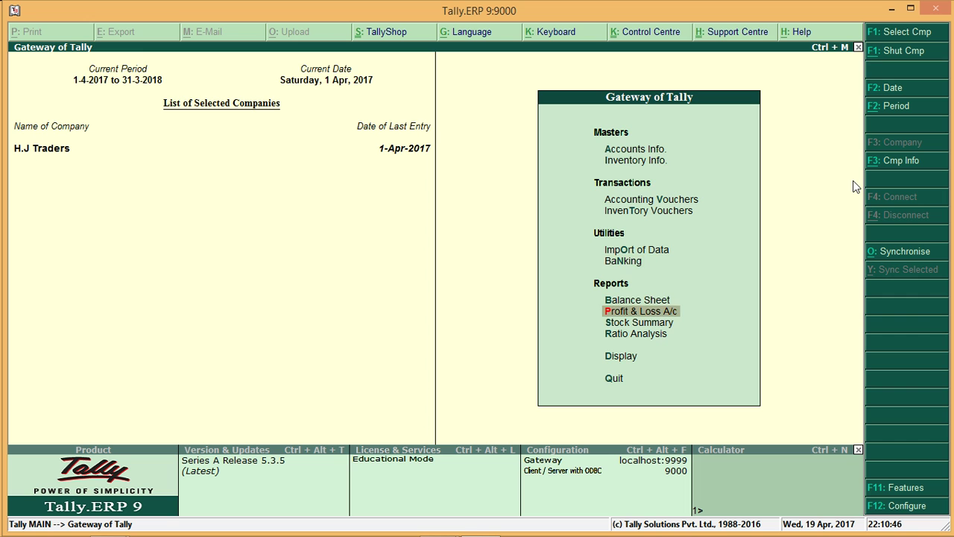
{"action": "key", "text": "Return"}
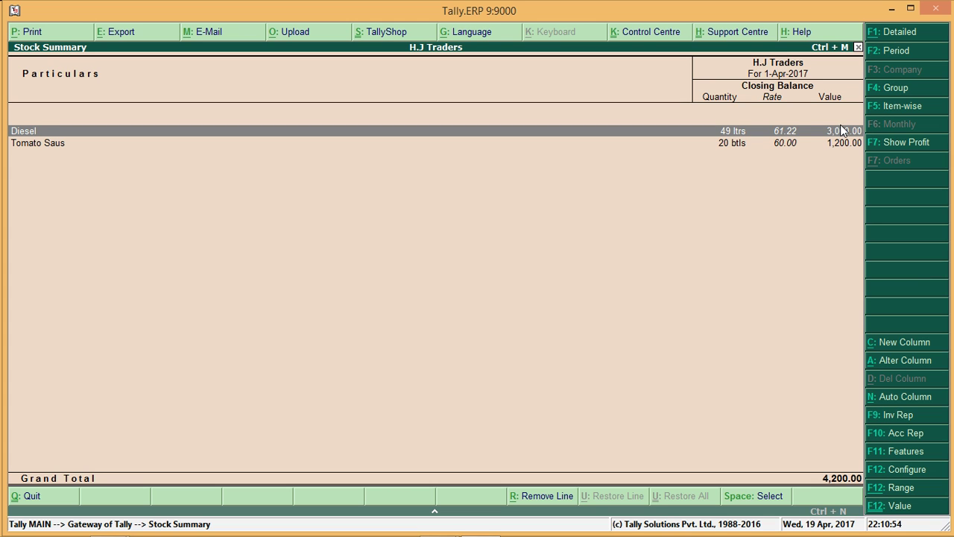
Drill down from Diesel's April stock to its purchase voucher, examine the quantities, and return to the Gateway of Tally.
{"action": "left_click", "coordinate": [747, 135]}
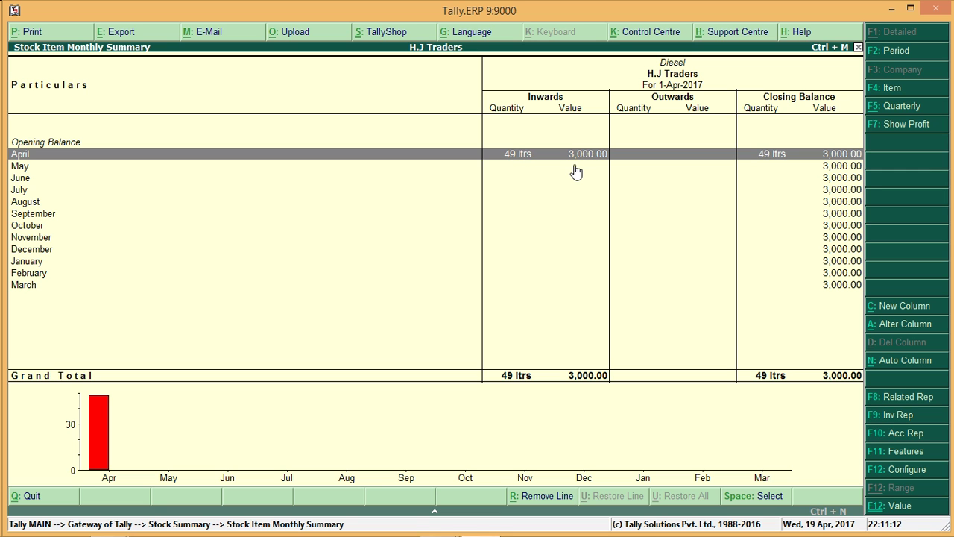
{"action": "key", "text": "Return"}
{"action": "key", "text": "Return"}
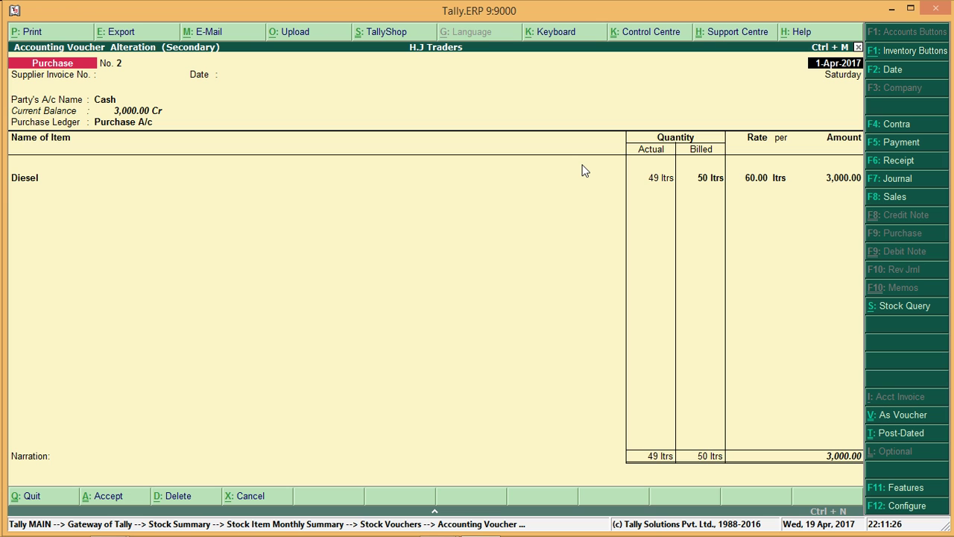
{"action": "key", "text": "BackSpace"}
{"action": "key", "text": "Escape"}
{"action": "key", "text": "y"}
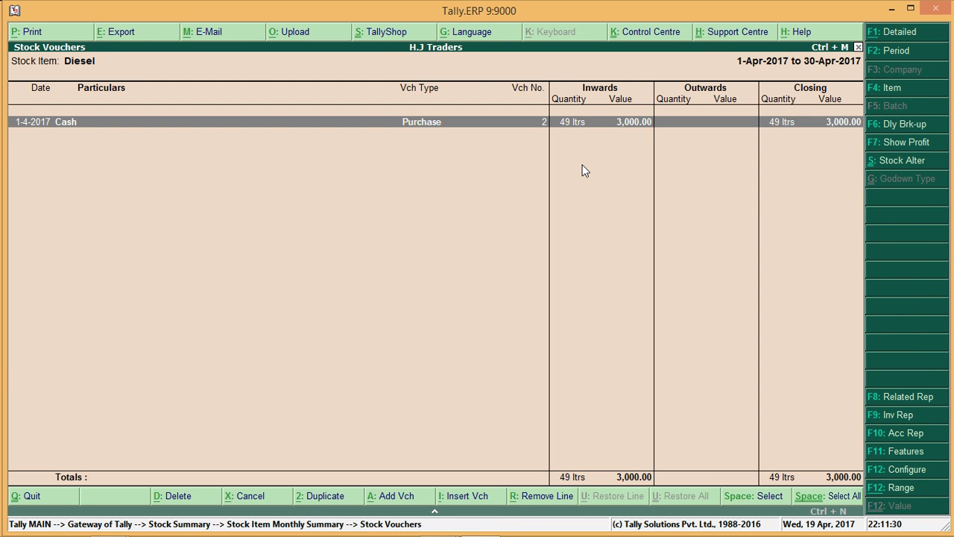
{"action": "key", "text": "Escape"}
{"action": "key", "text": "Escape"}
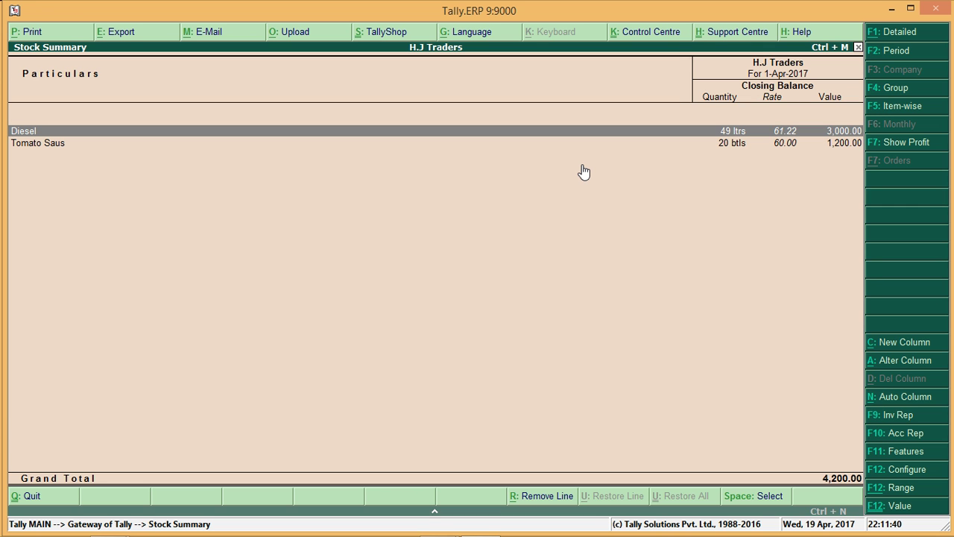
{"action": "key", "text": "Escape"}
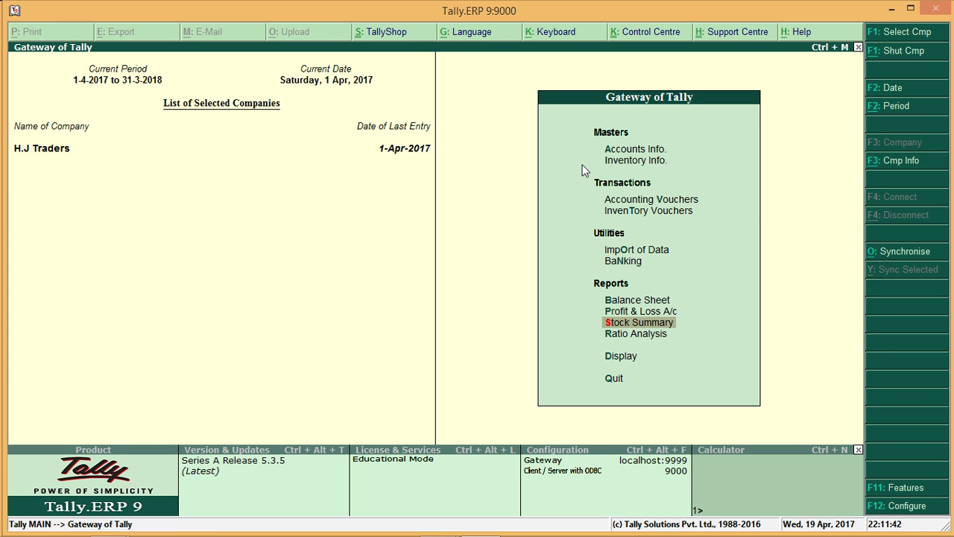